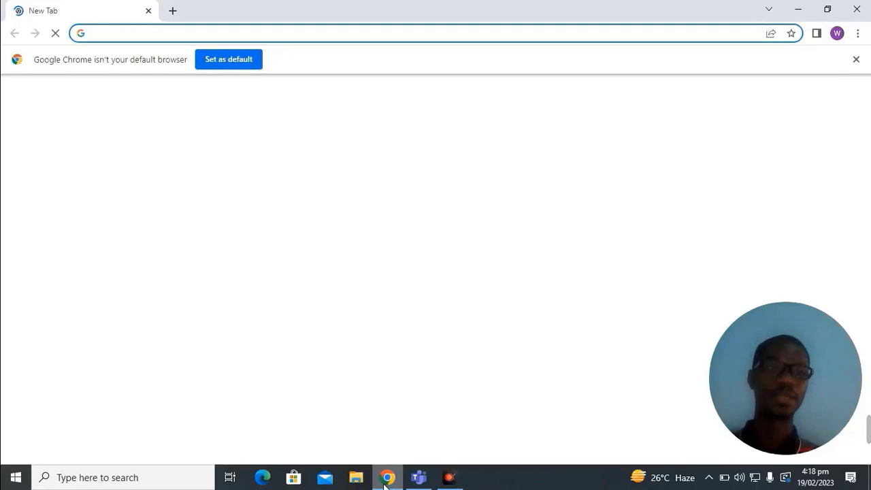
- Go to uew.edu.gh, the University of Education, Winneba website
{"action": "left_click", "coordinate": [144, 37]}
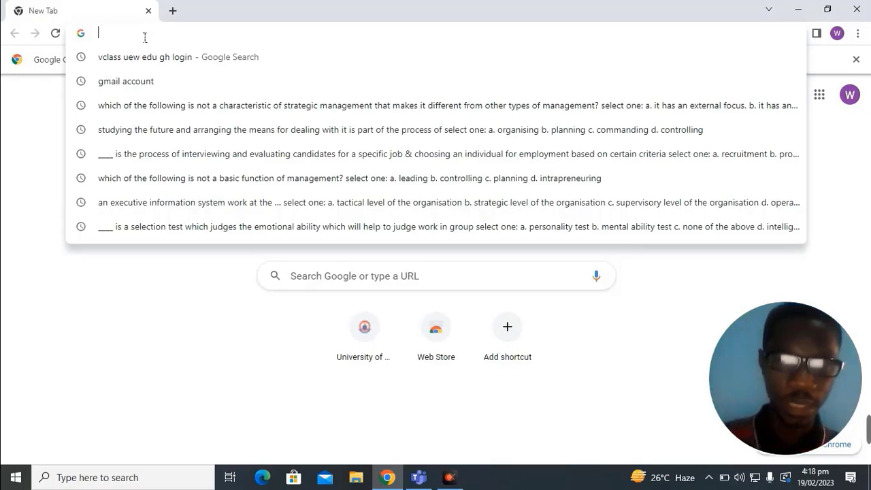
{"action": "type", "text": "uew"}
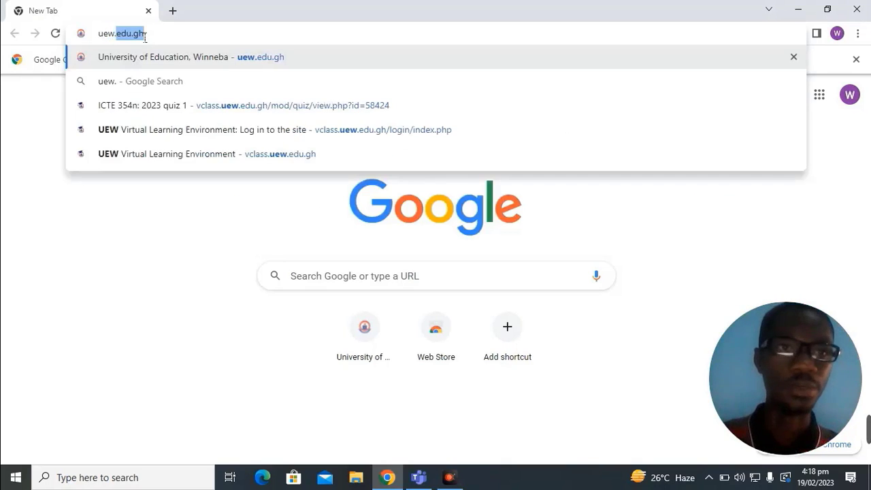
{"action": "type", "text": ".edu.gh"}
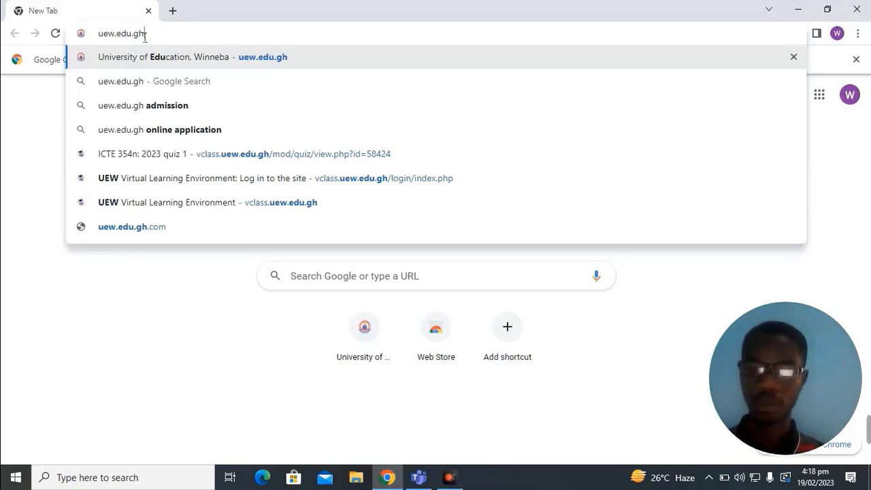
{"action": "key", "text": "Return"}
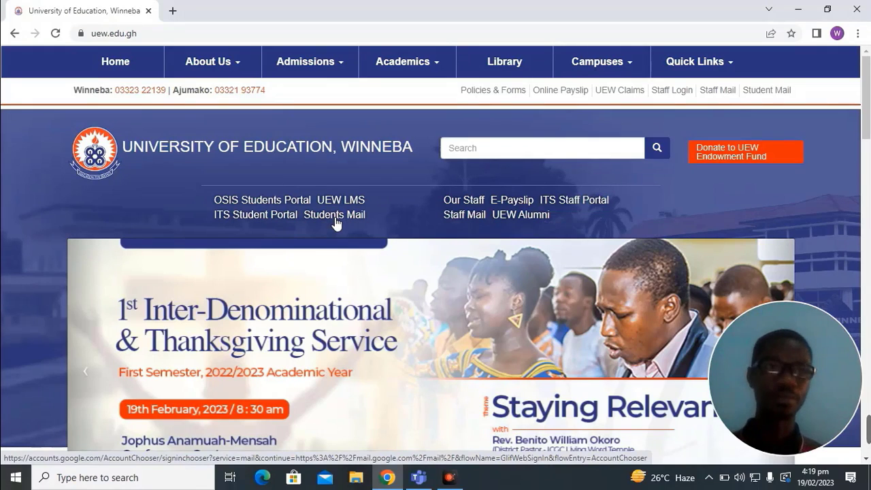
- Open the student mail sign-in link from the UEW homepage
{"action": "left_click", "coordinate": [335, 216]}
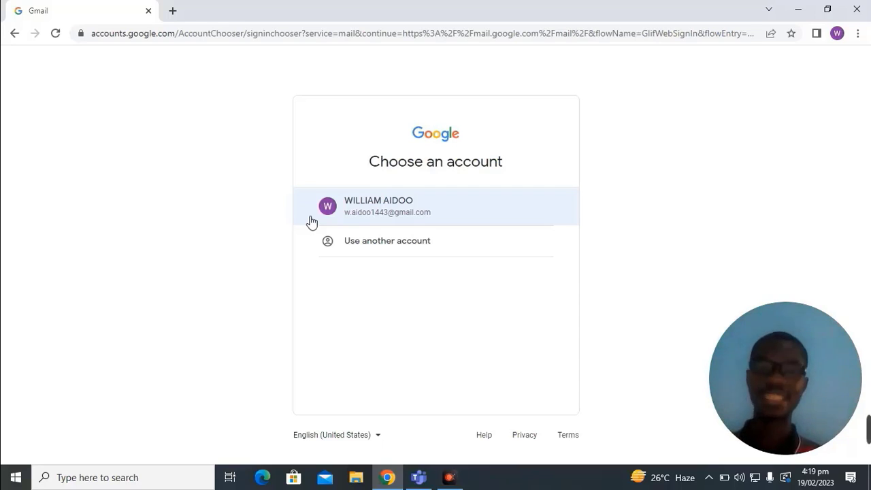
- Choose another account and enter the student's university email address from the suggestion
{"action": "left_click", "coordinate": [377, 249]}
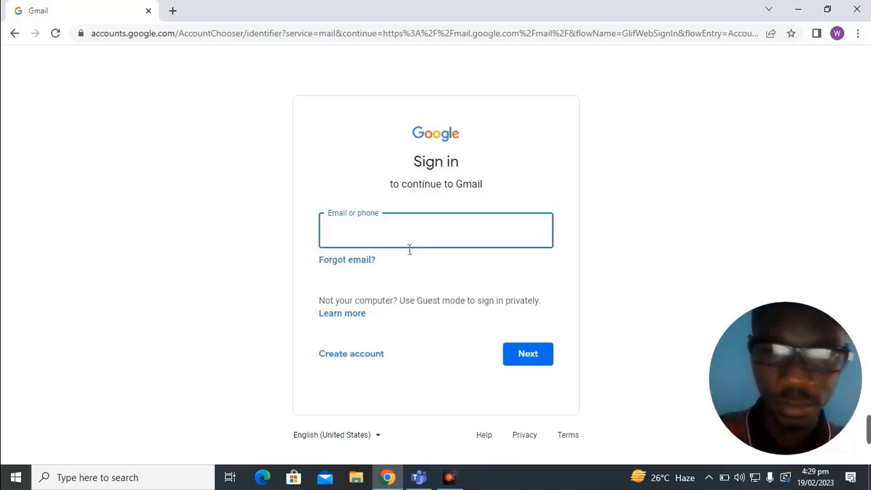
{"action": "type", "text": "2"}
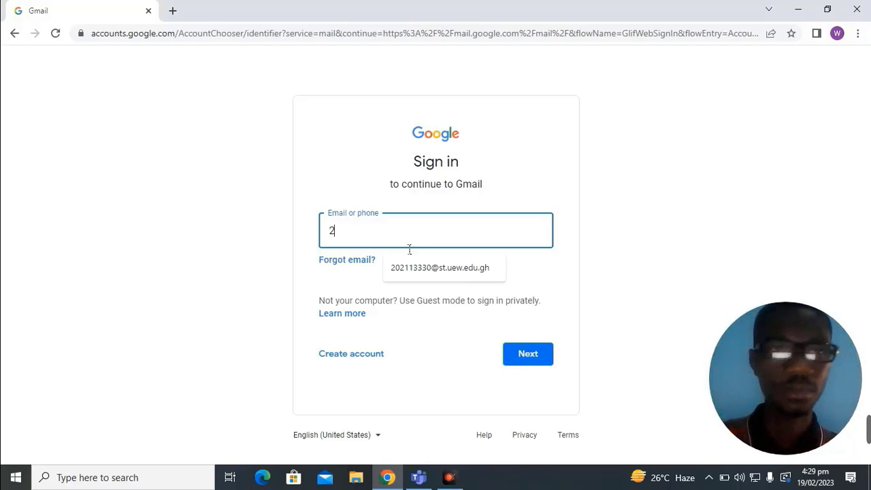
{"action": "type", "text": "0"}
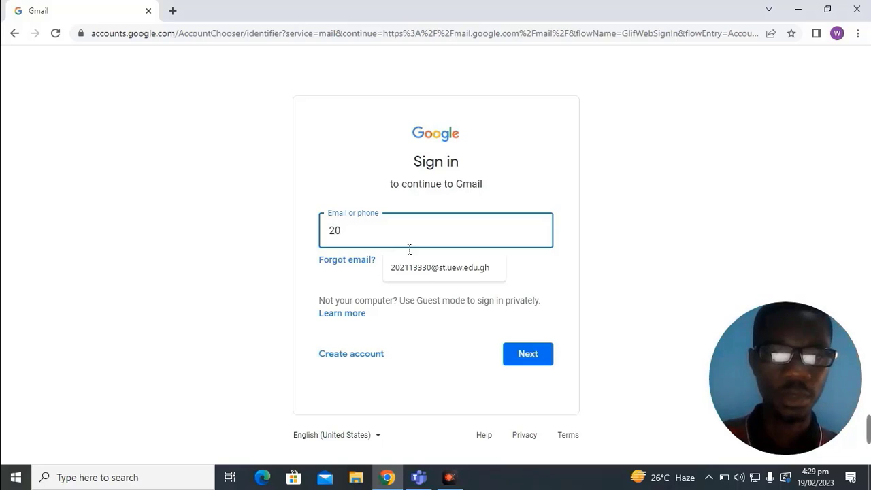
{"action": "left_click", "coordinate": [429, 272]}
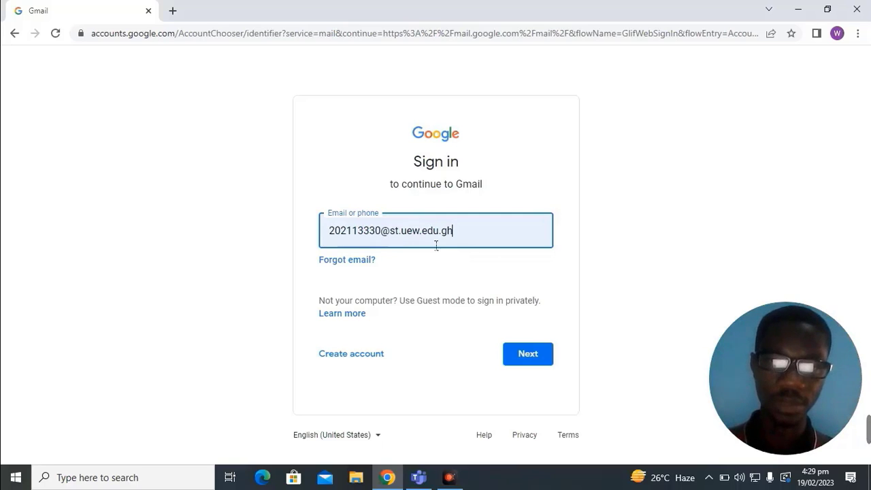
- Enter the student's current password, check it with Show password, and sign in
{"action": "left_click", "coordinate": [537, 355]}
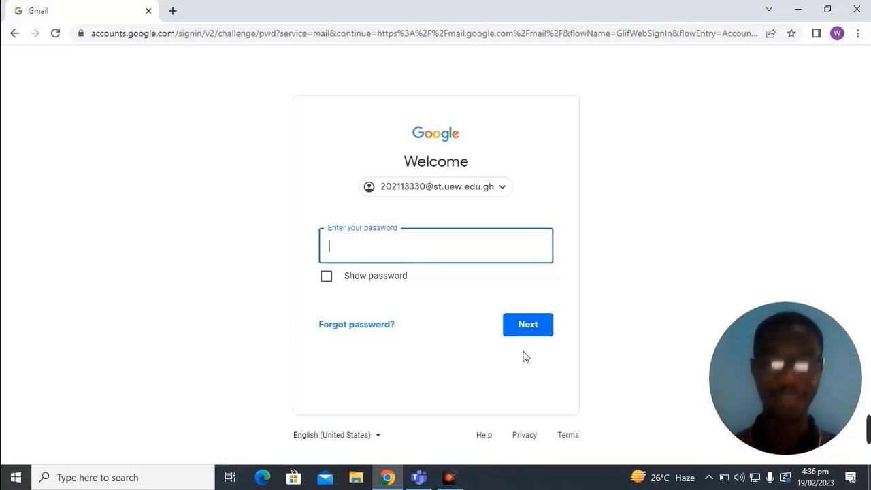
{"action": "type", "text": "aa"}
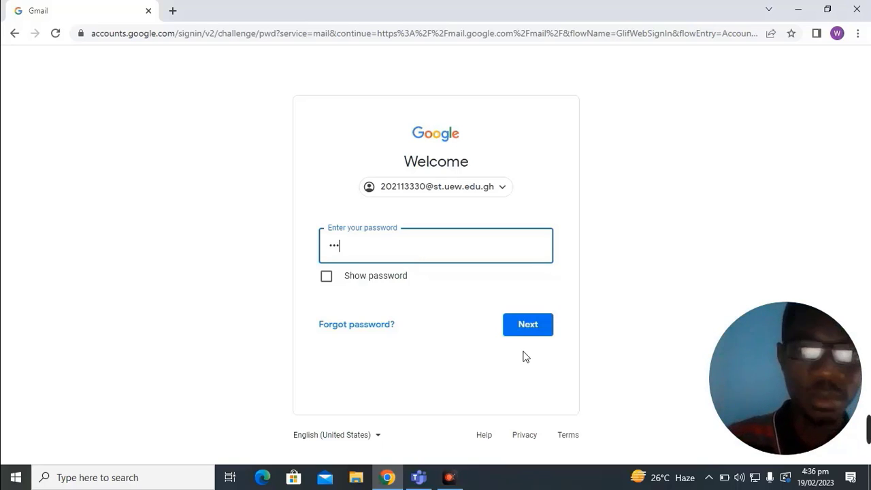
{"action": "type", "text": "aaaaaaa"}
{"action": "left_click", "coordinate": [327, 277]}
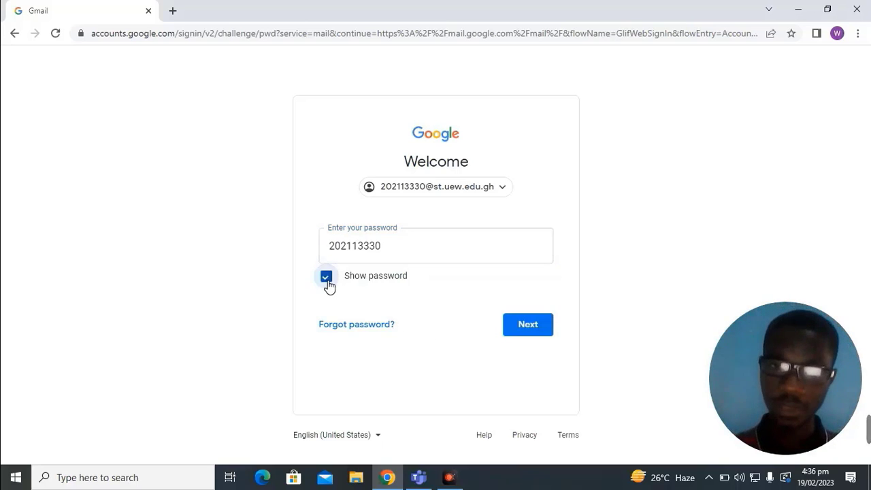
{"action": "left_click", "coordinate": [327, 284]}
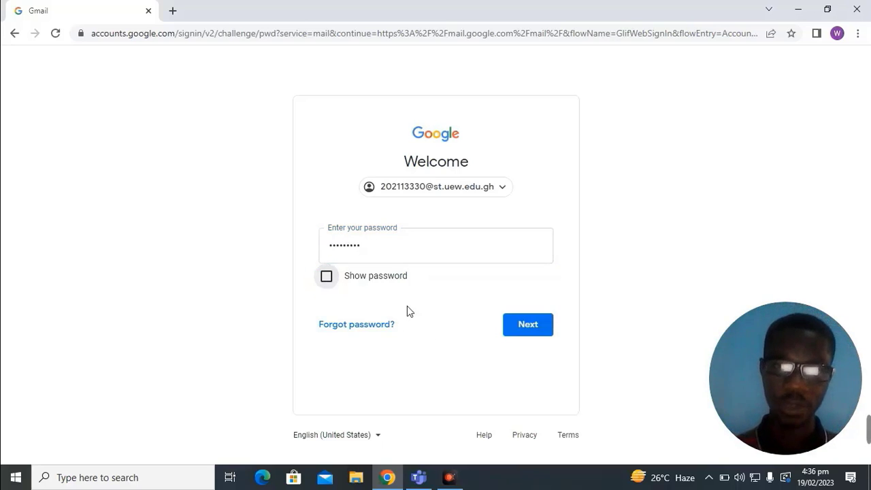
{"action": "left_click", "coordinate": [533, 327]}
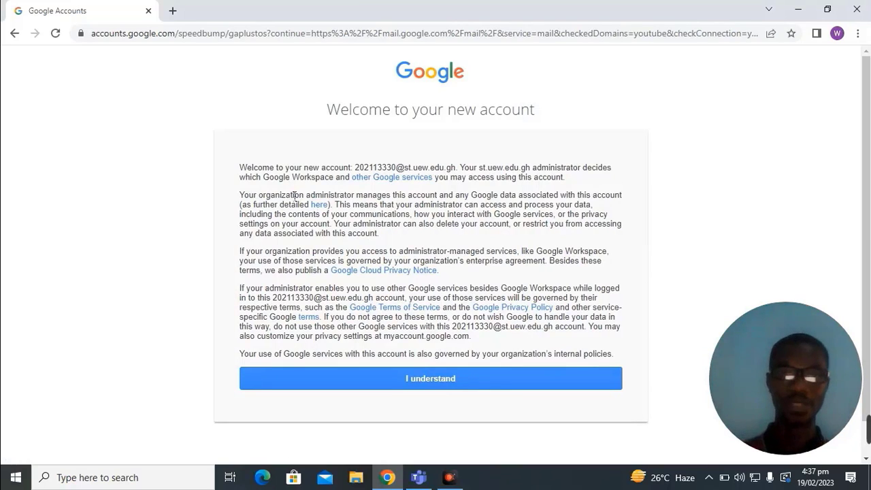
- Scroll down through the new-account welcome notice and administrator terms
{"action": "scroll", "coordinate": [328, 238], "scroll_direction": "down", "scroll_amount": 1}
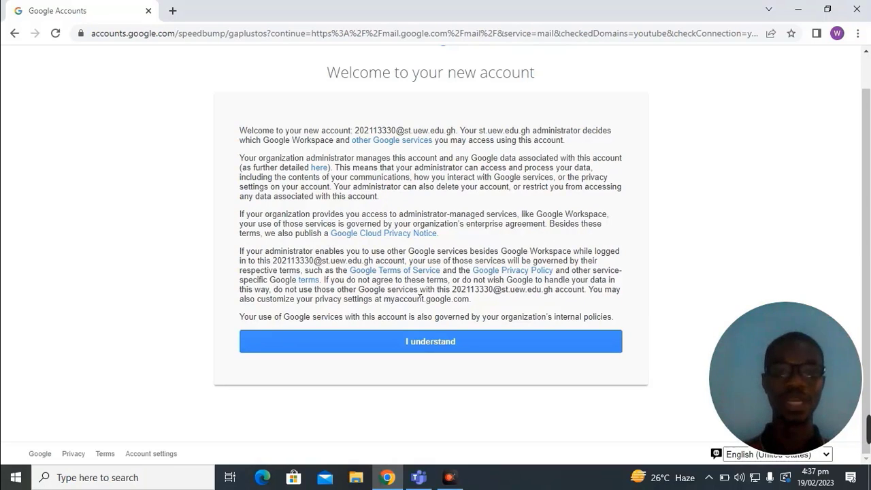
- Accept the new-account terms and create and confirm a new account password
{"action": "left_click", "coordinate": [398, 344]}
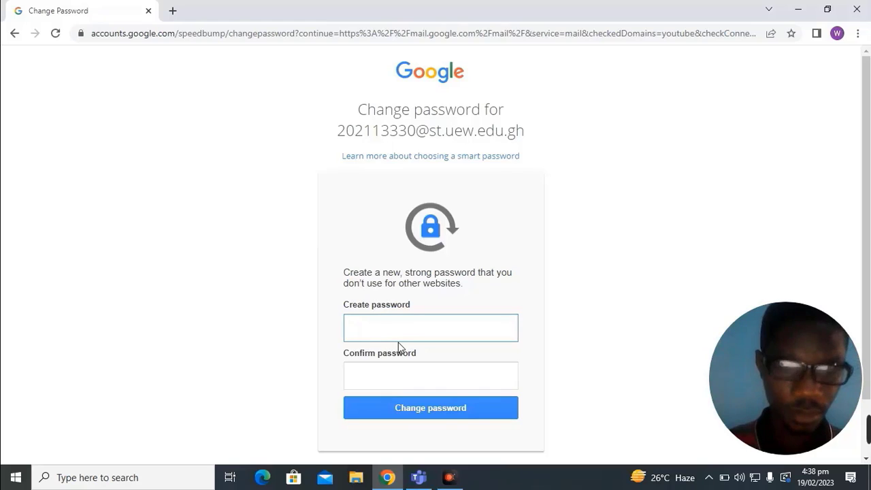
{"action": "type", "text": "a"}
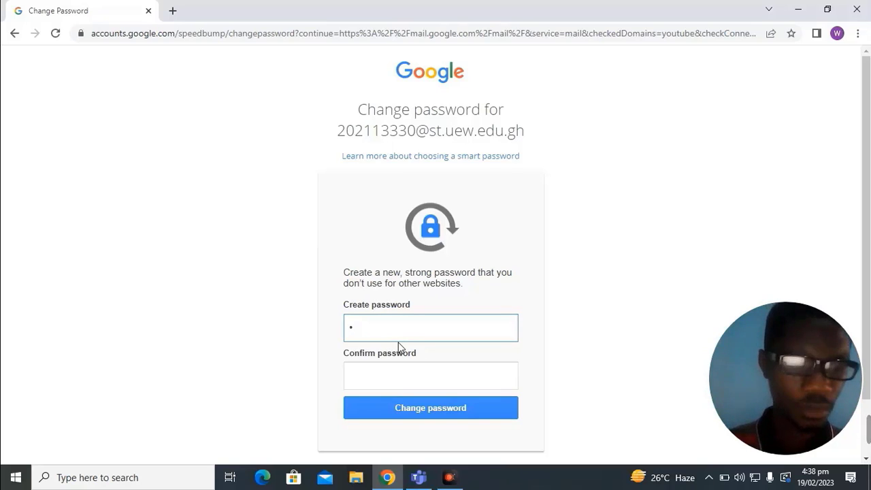
{"action": "type", "text": "a"}
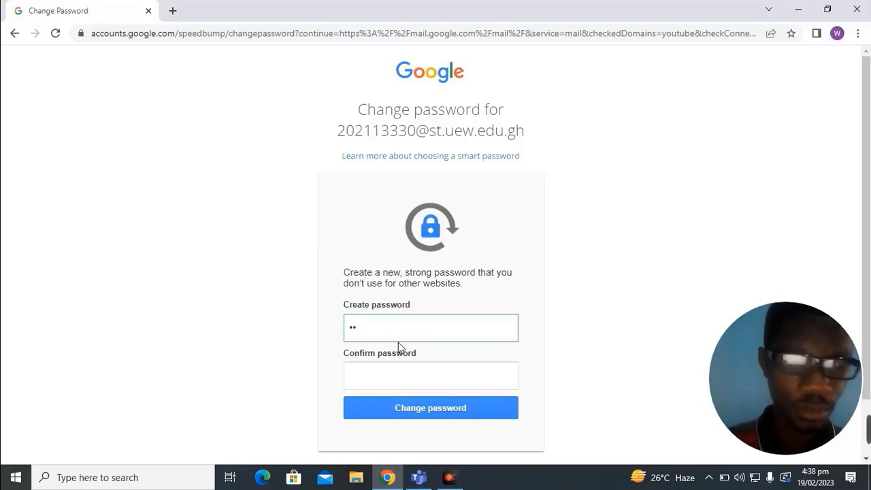
{"action": "type", "text": "aa"}
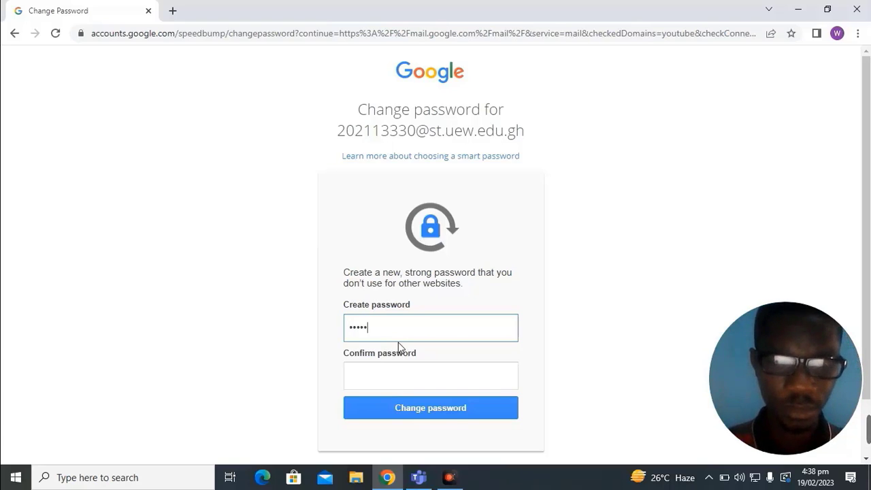
{"action": "type", "text": "a"}
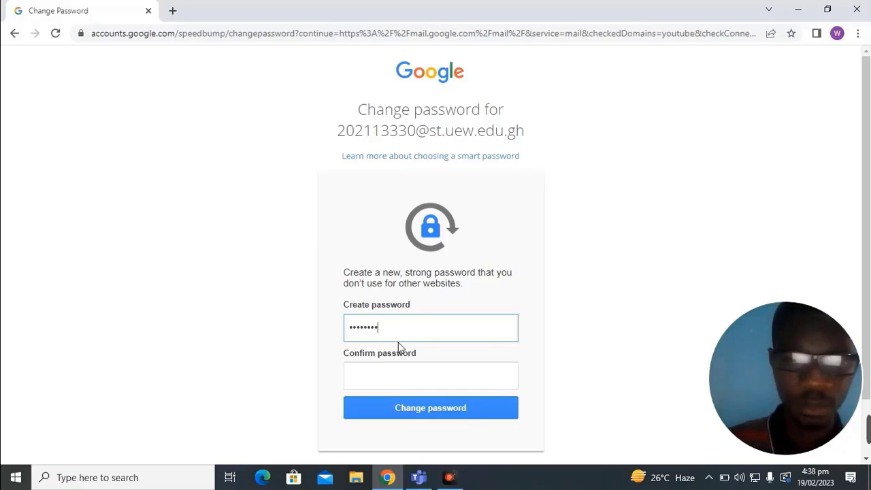
{"action": "type", "text": "aa"}
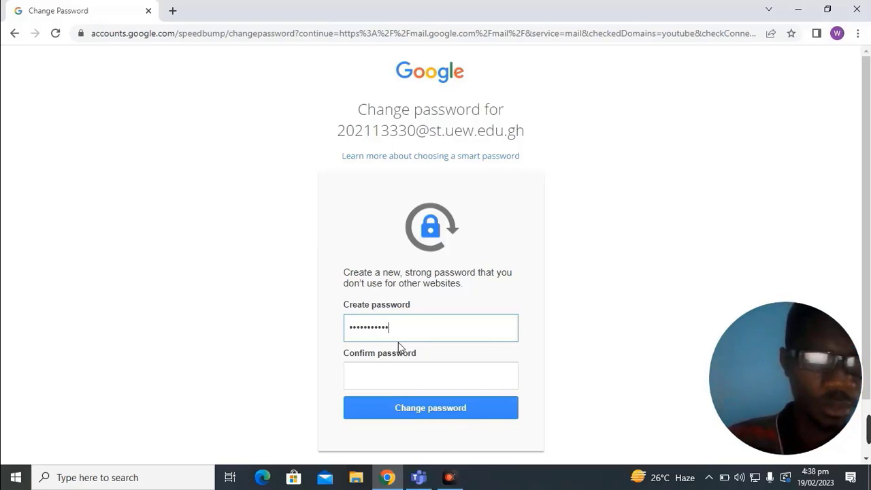
{"action": "type", "text": "aa"}
{"action": "left_click", "coordinate": [411, 376]}
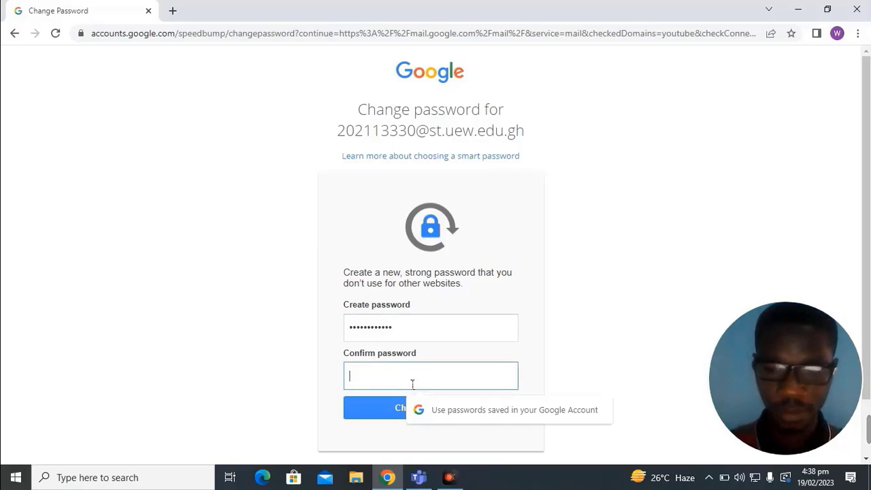
{"action": "type", "text": "a"}
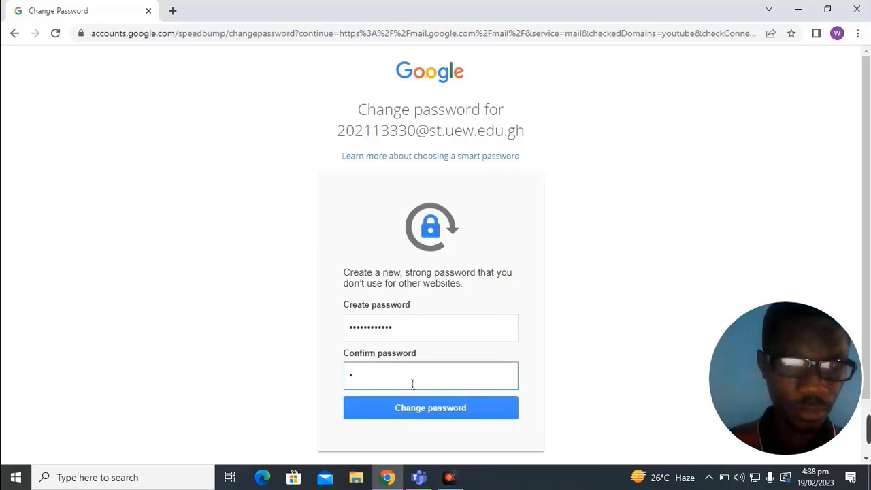
{"action": "type", "text": "ab"}
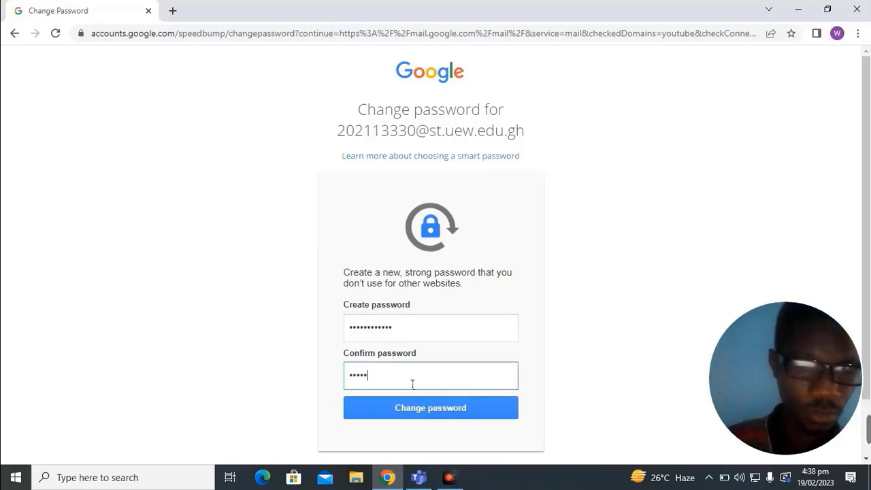
{"action": "type", "text": "a"}
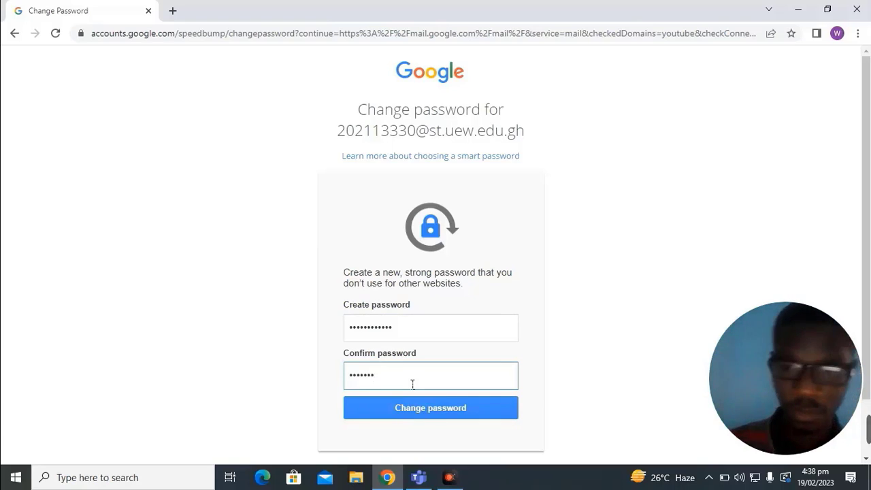
{"action": "type", "text": "aaaaa"}
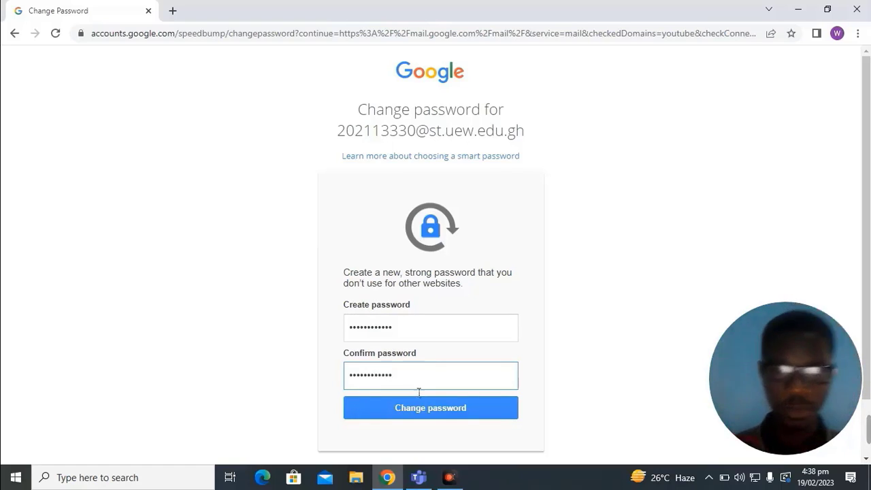
{"action": "left_click", "coordinate": [429, 409]}
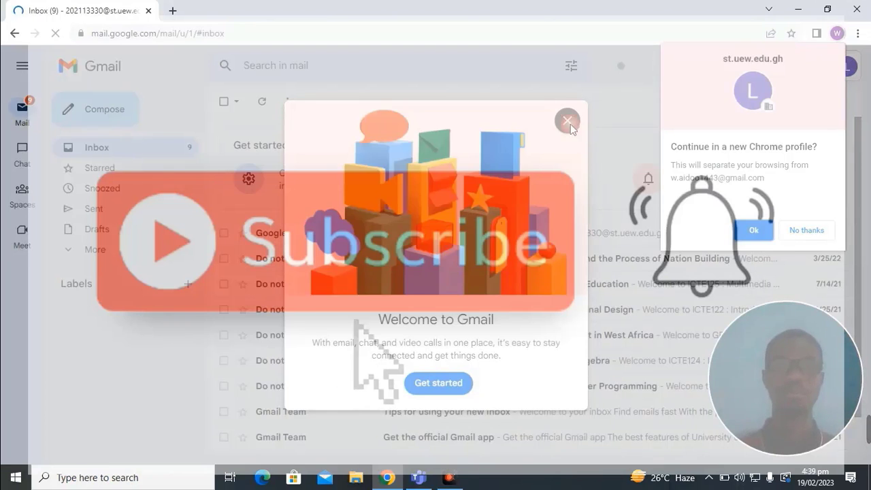
- Dismiss the Welcome to Gmail dialog to reveal the nine unread messages
{"action": "left_click", "coordinate": [567, 120]}
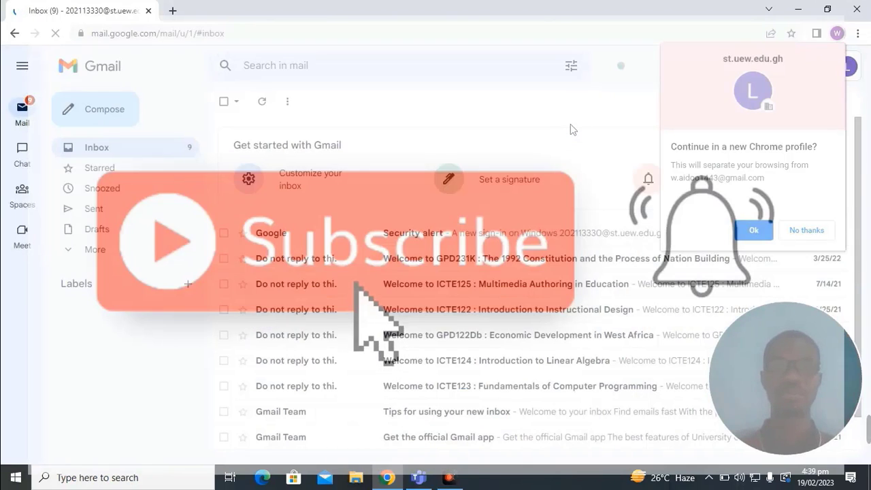